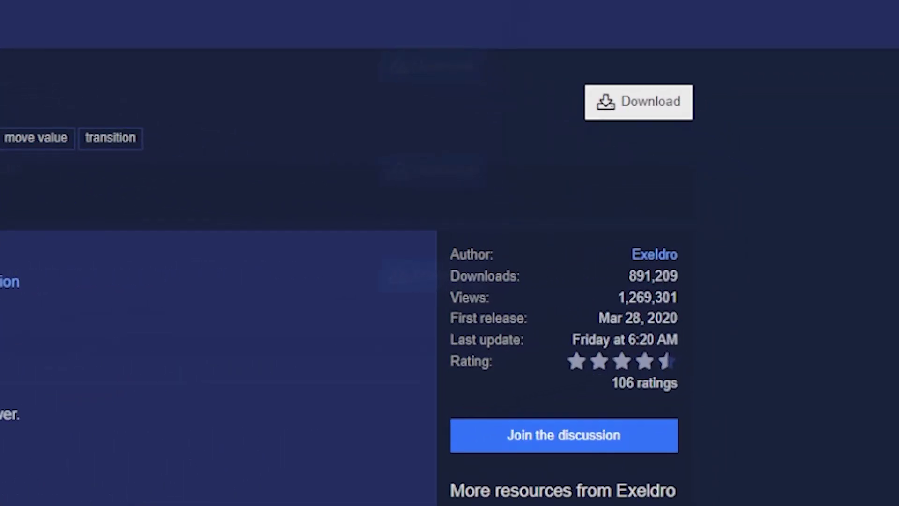
# Step: Download move-transition-2.8.3-windows-installer.zip from the Move transition plugin's OBS Forums page
pyautogui.click(639, 102)
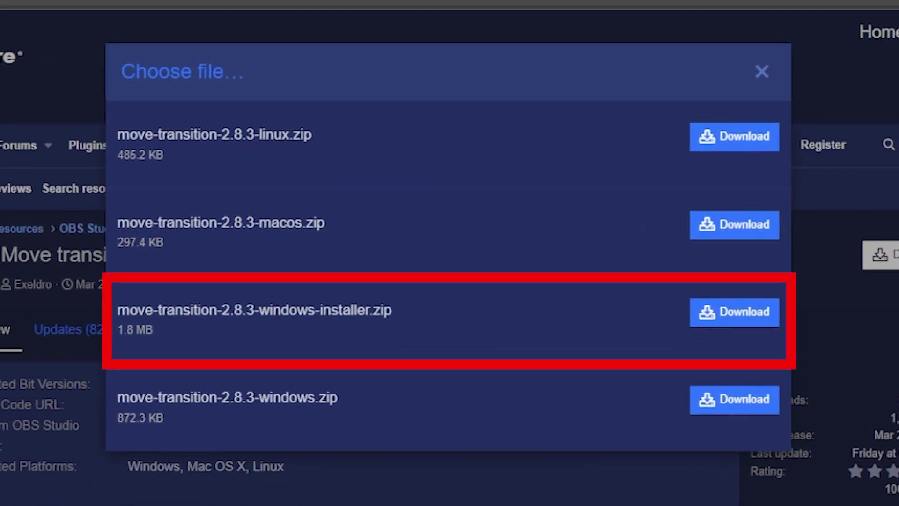
pyautogui.click(734, 312)
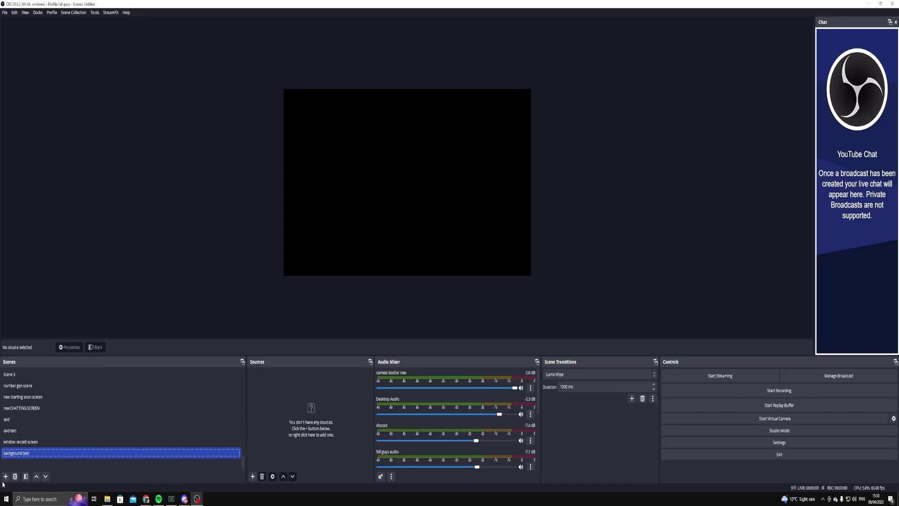
# Step: Add a new scene named 'background tutorial'
pyautogui.click(4, 479)
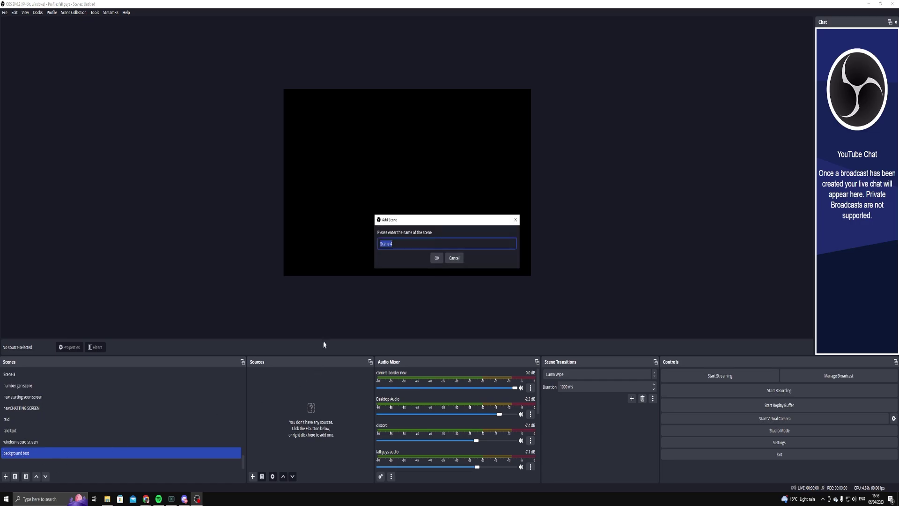
pyautogui.write('back')
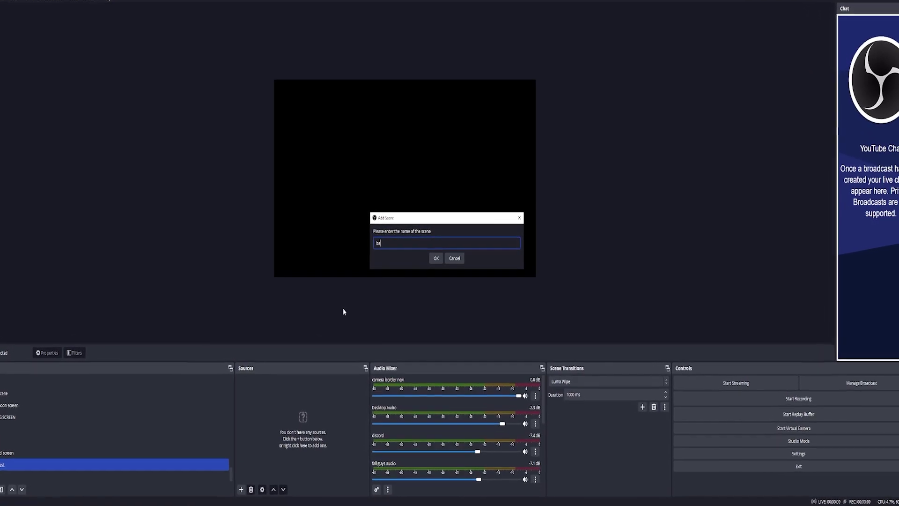
pyautogui.write('ground')
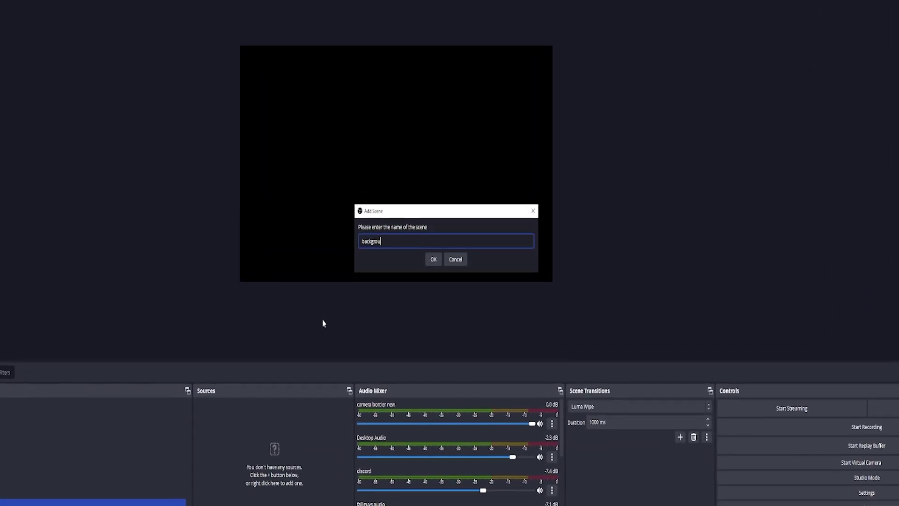
pyautogui.write(' tut')
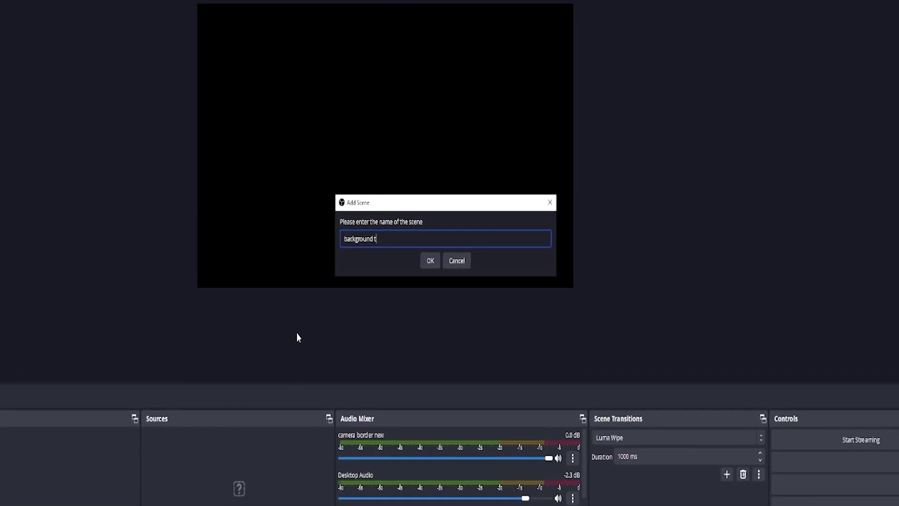
pyautogui.write('orial')
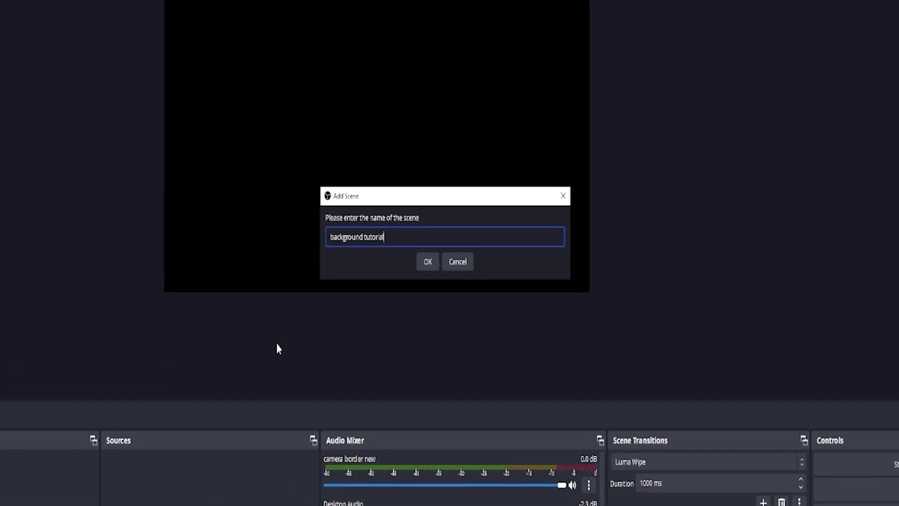
pyautogui.press('Return')
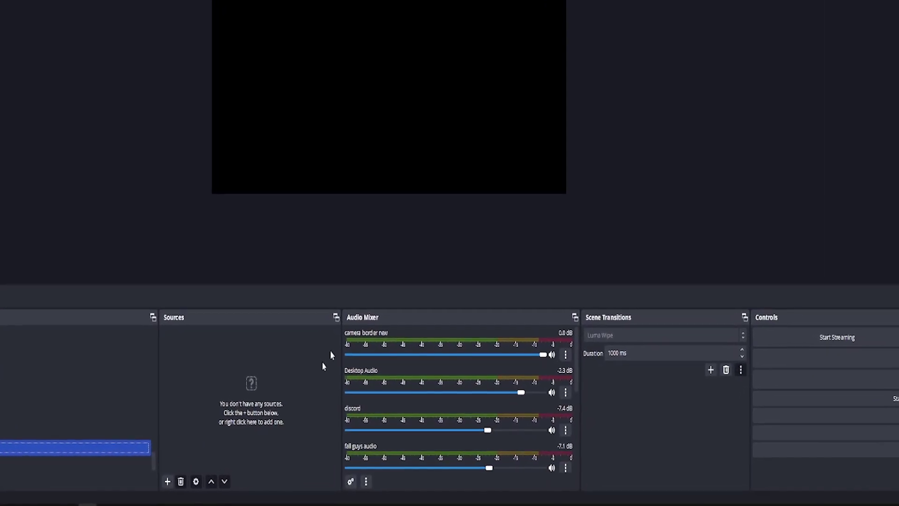
pyautogui.click(151, 483)
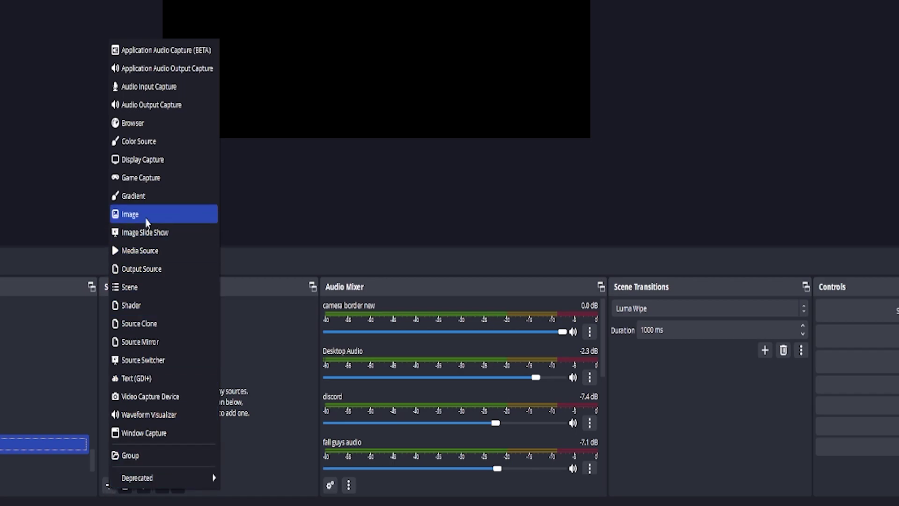
pyautogui.click(125, 215)
pyautogui.click(473, 165)
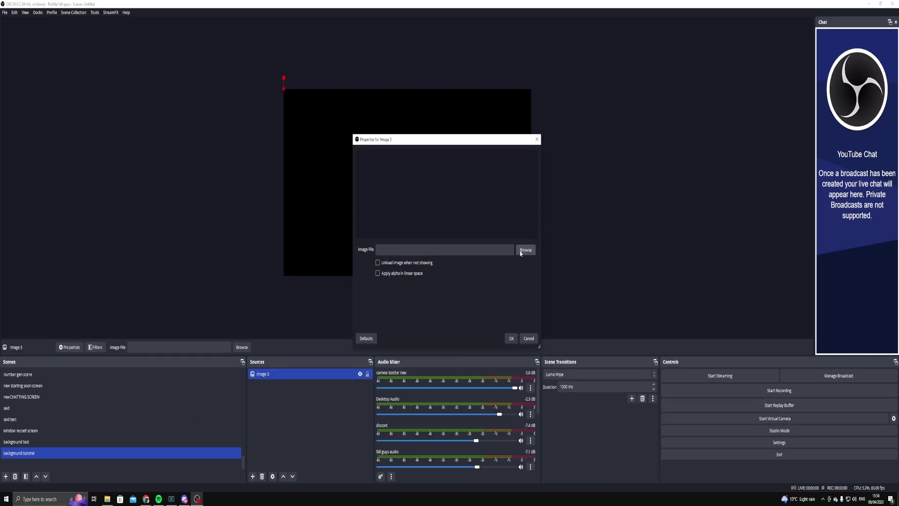
pyautogui.click(525, 250)
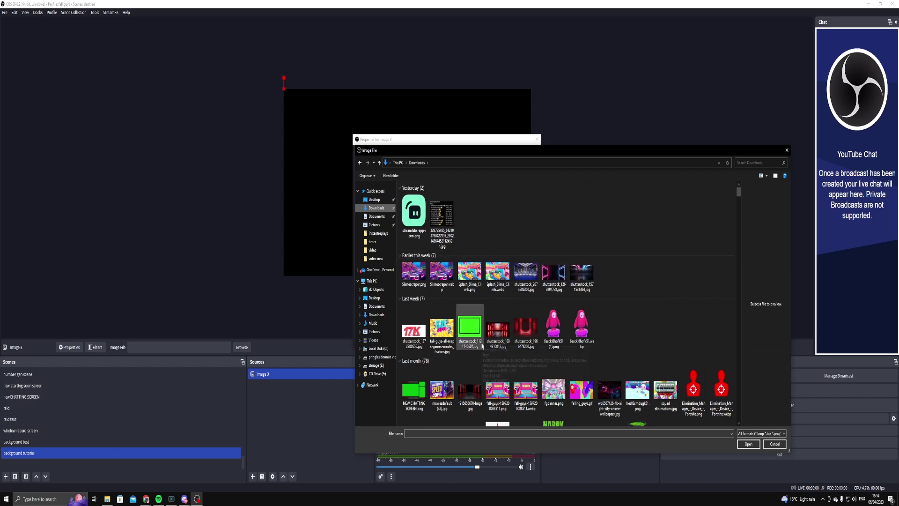
pyautogui.click(471, 392)
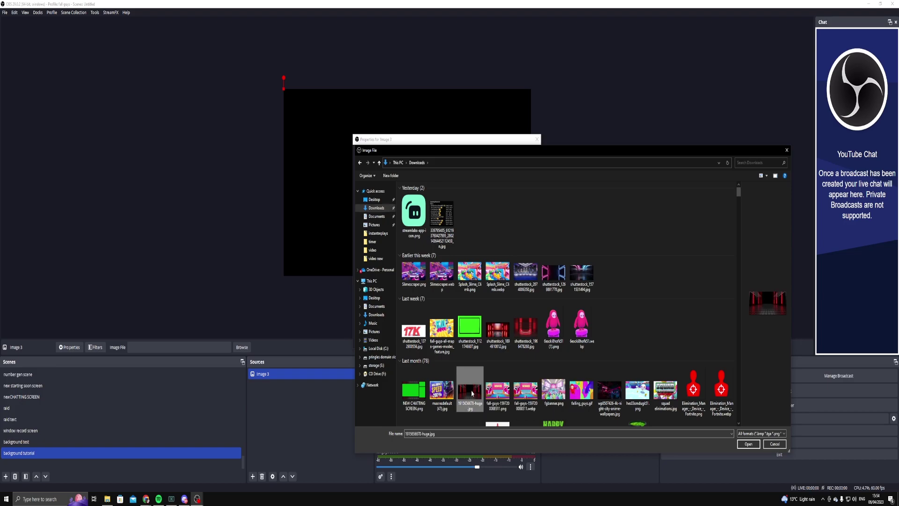
pyautogui.click(749, 444)
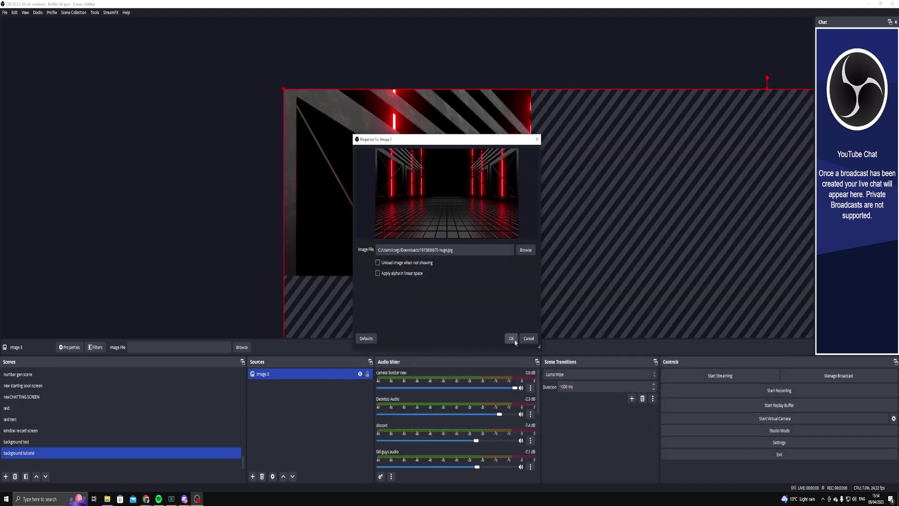
pyautogui.click(511, 338)
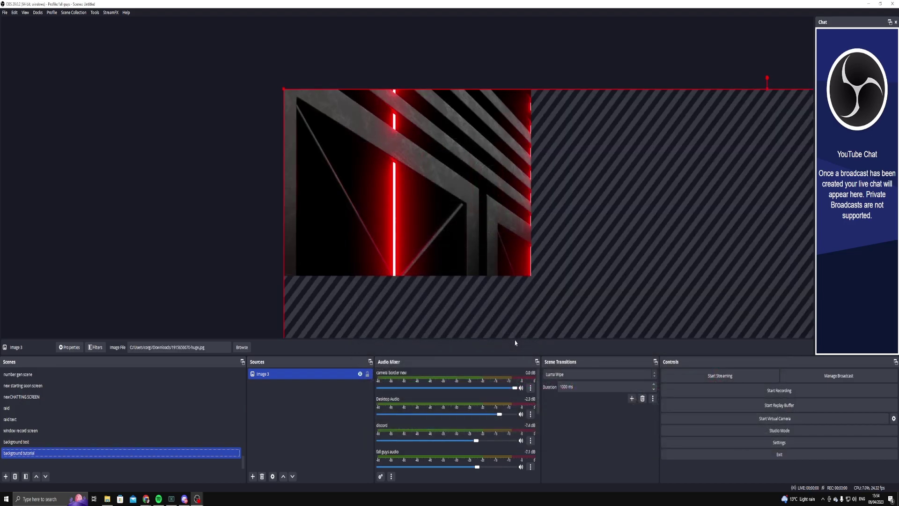
# Step: Fit the corridor image to the canvas with Transform > Fit to screen
pyautogui.rightClick(445, 195)
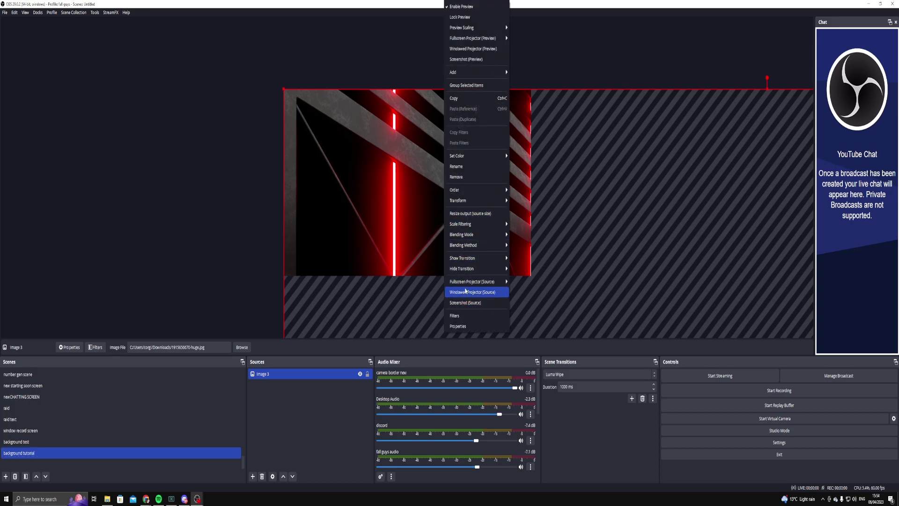
pyautogui.moveTo(471, 202)
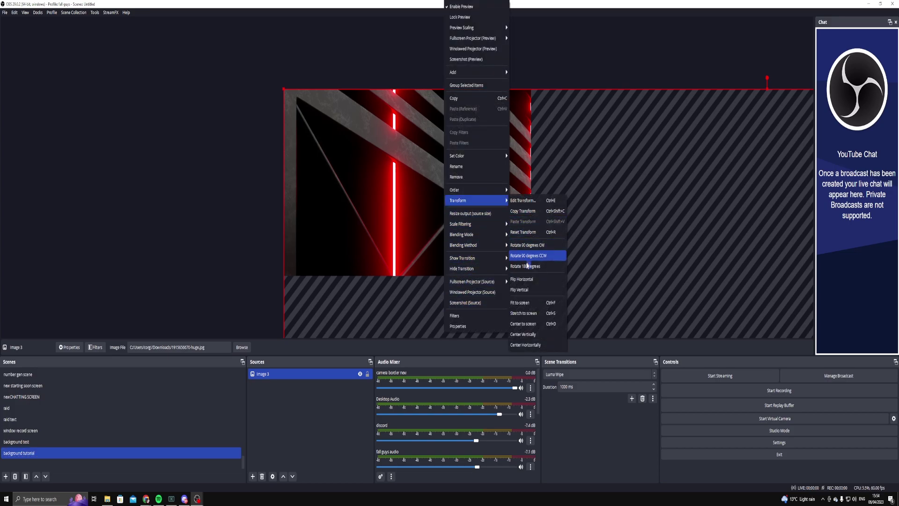
pyautogui.click(522, 304)
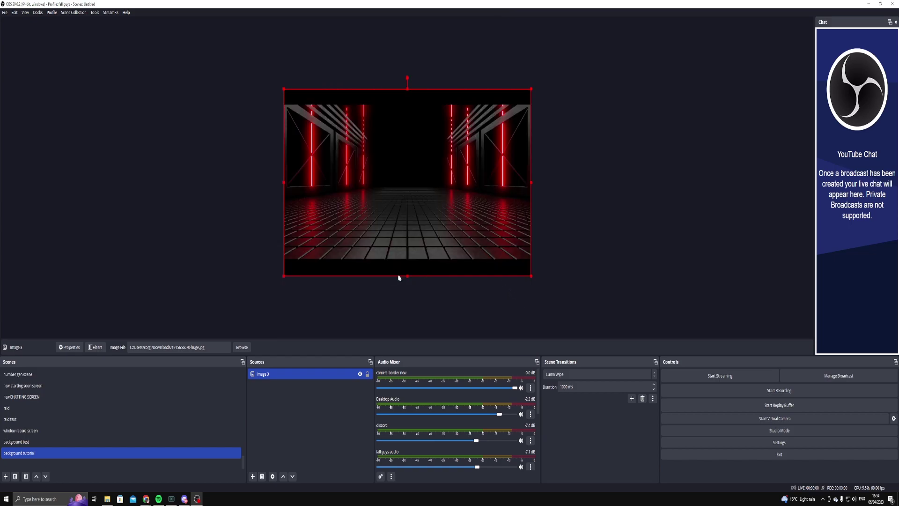
# Step: Stretch the image's edges outward so it overflows the canvas on all sides
pyautogui.moveTo(406, 277); pyautogui.dragTo(406, 315)
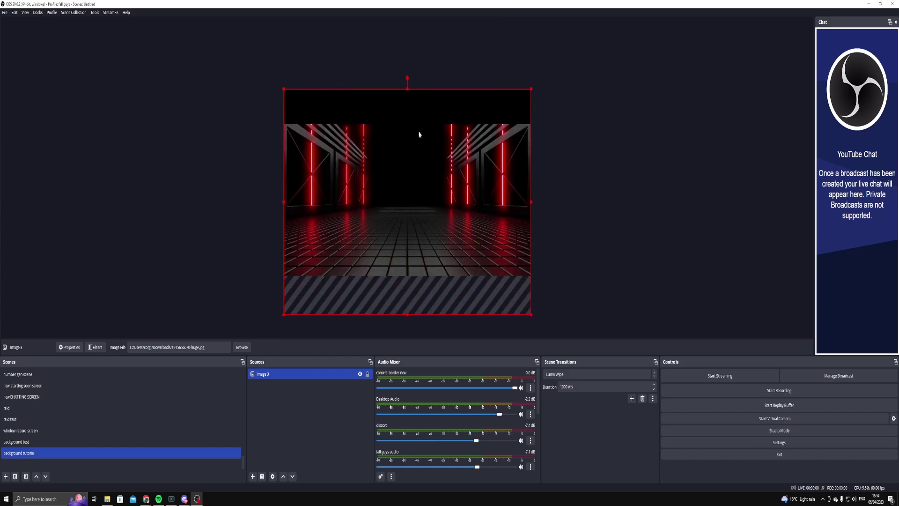
pyautogui.moveTo(531, 87); pyautogui.dragTo(583, 49)
pyautogui.moveTo(463, 176); pyautogui.dragTo(437, 179)
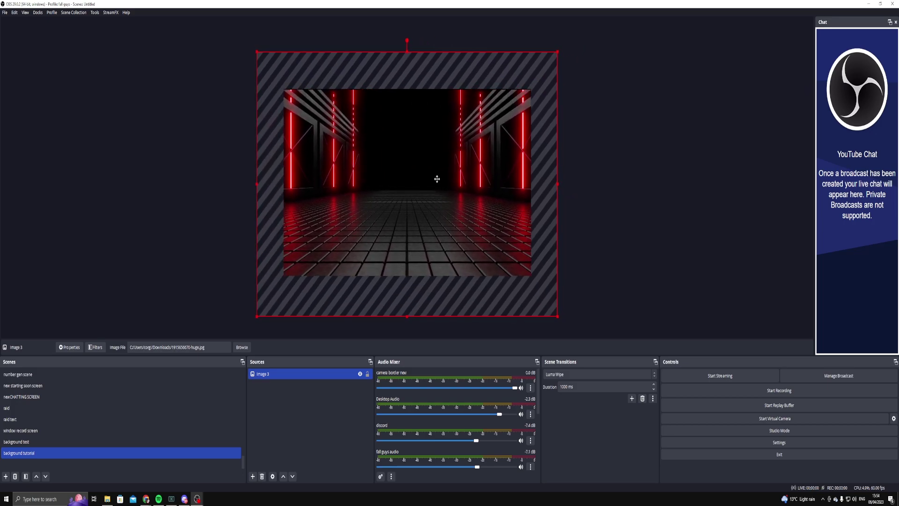
pyautogui.click(580, 238)
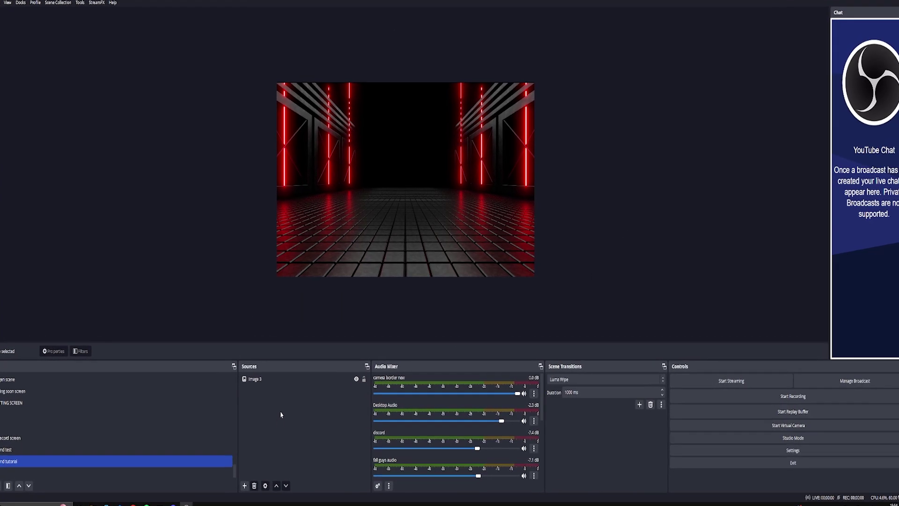
# Step: Attach a Color Correction filter with default settings to the Image 3 source
pyautogui.click(270, 383)
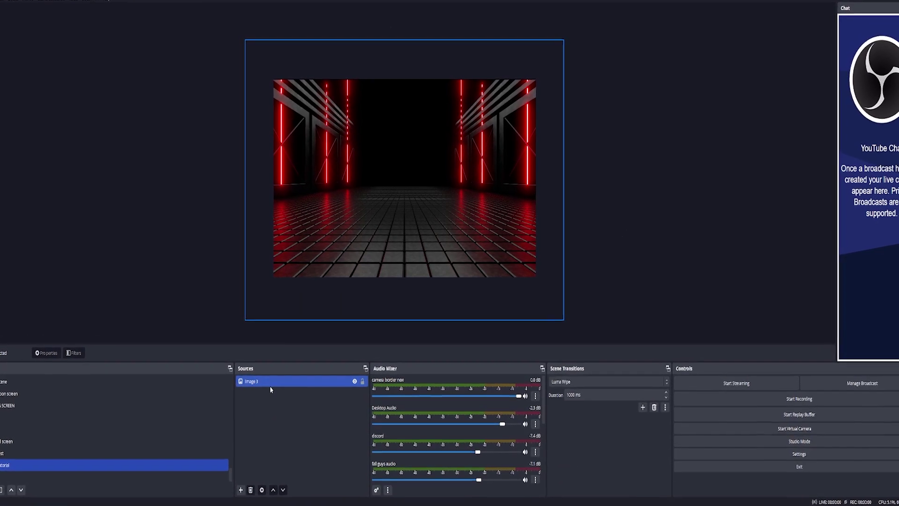
pyautogui.rightClick(267, 386)
pyautogui.click(278, 375)
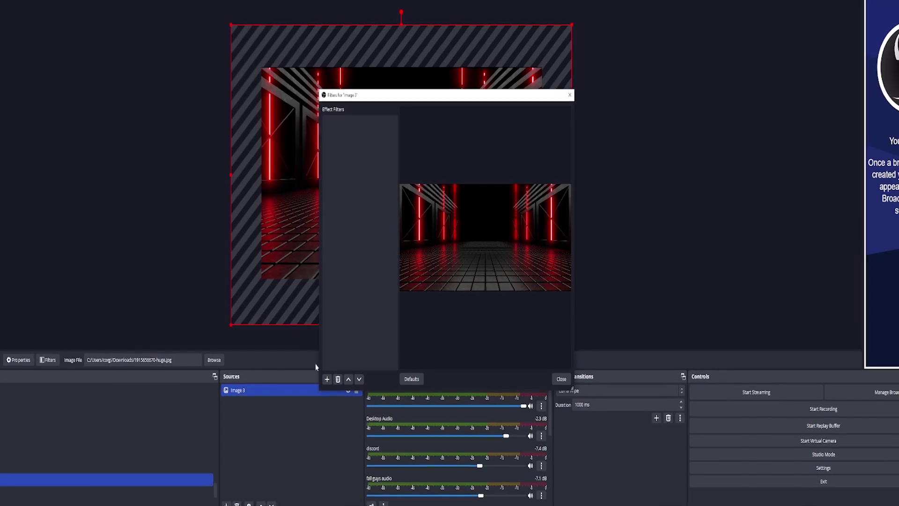
pyautogui.click(329, 377)
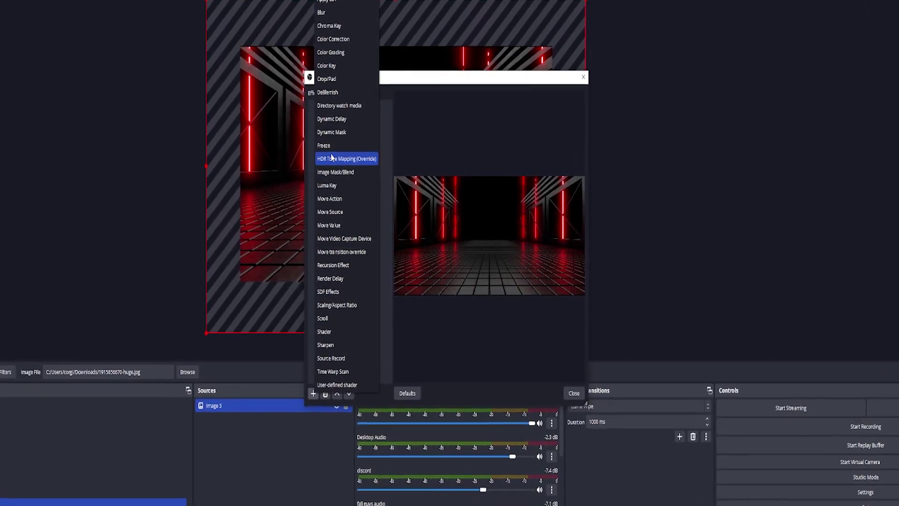
pyautogui.click(333, 39)
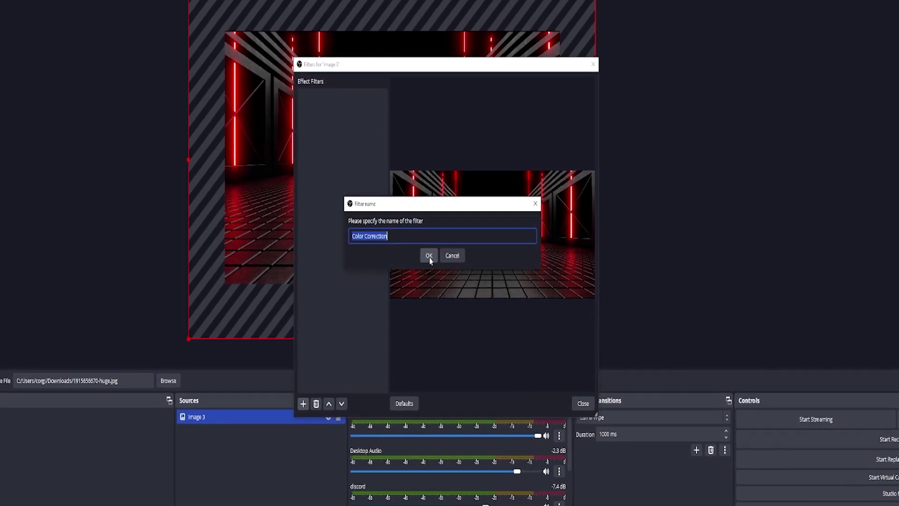
pyautogui.click(429, 255)
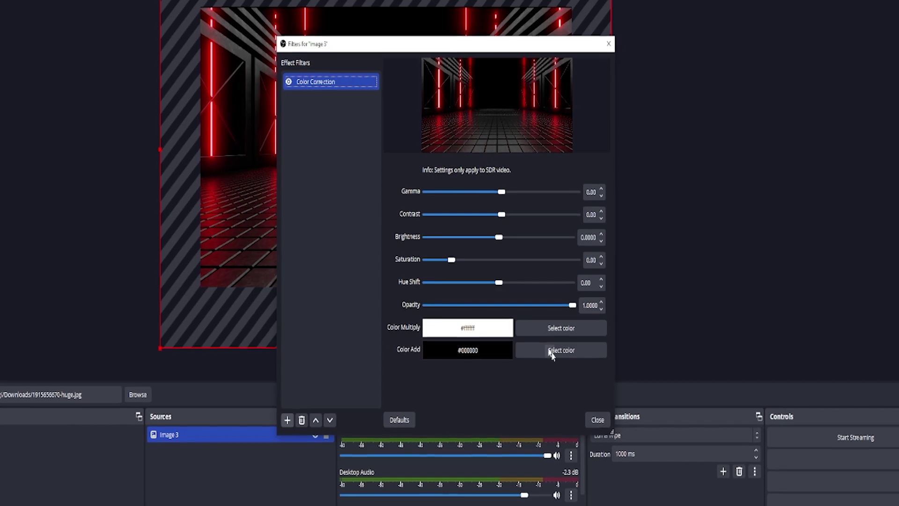
pyautogui.click(598, 418)
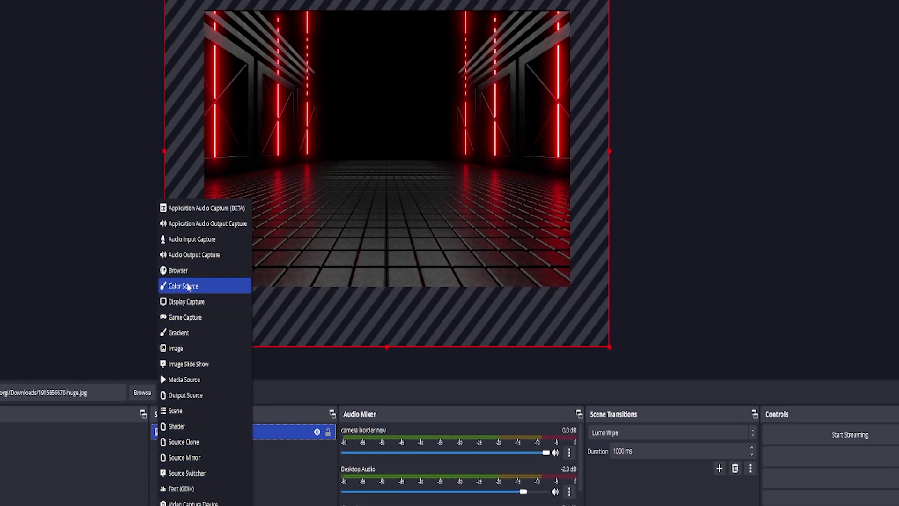
# Step: Add Media Source 3 playing Kicktracks - Bass Inside (1).wav from Downloads
pyautogui.click(197, 384)
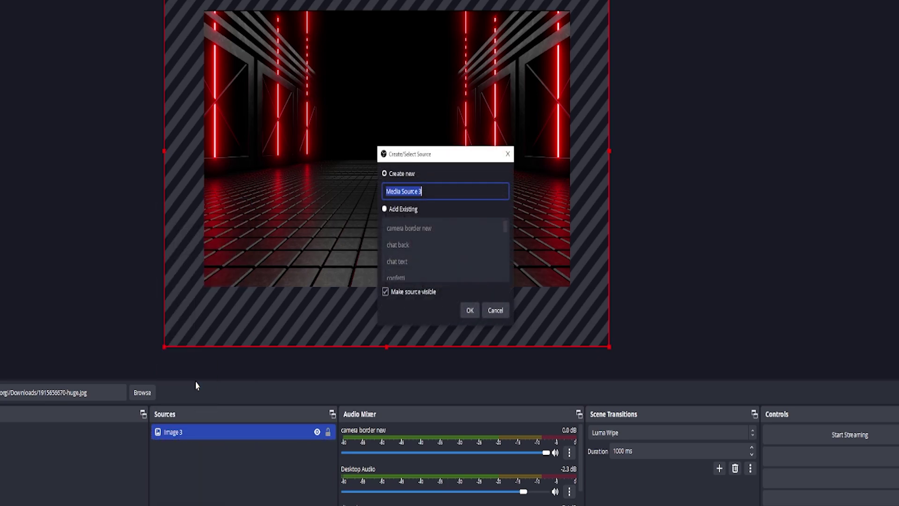
pyautogui.click(470, 310)
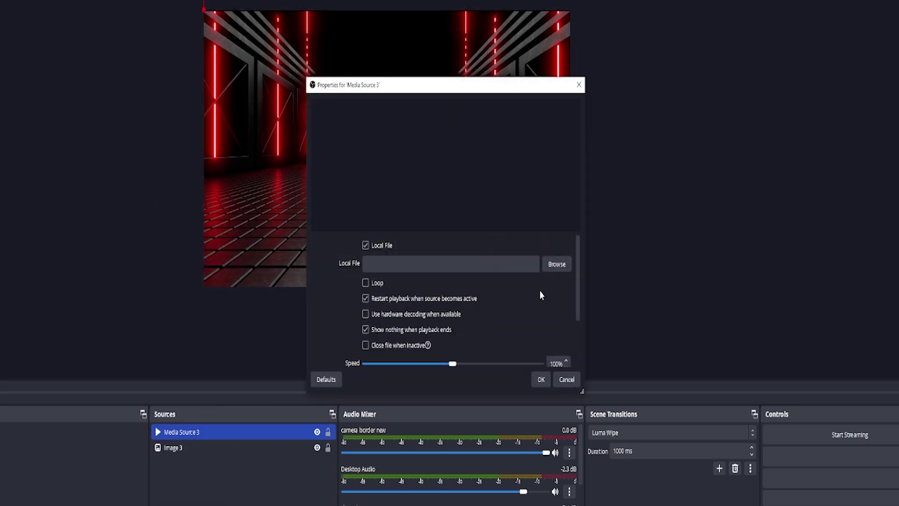
pyautogui.click(556, 264)
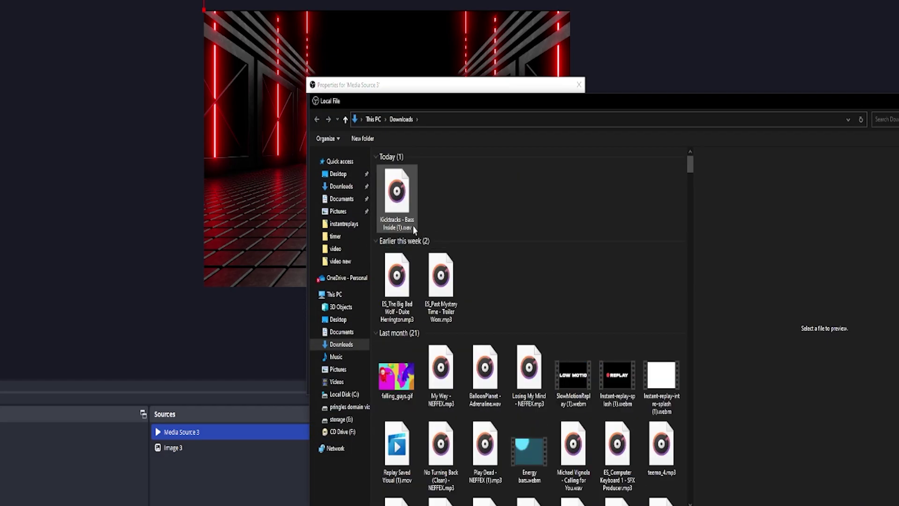
pyautogui.press('Return')
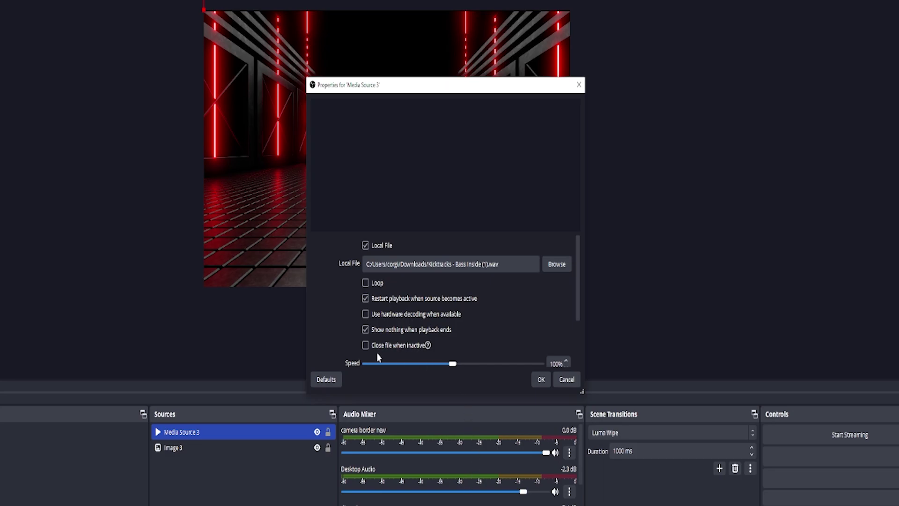
pyautogui.click(540, 379)
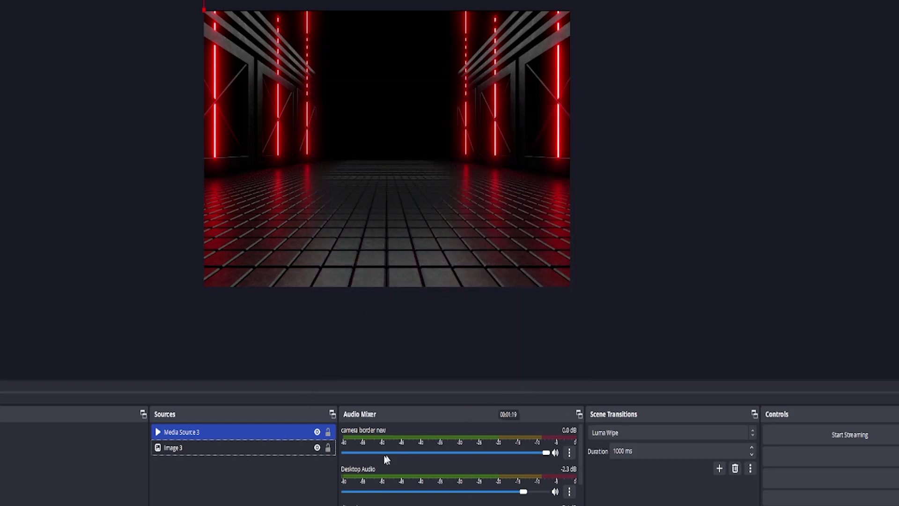
pyautogui.keyDown('ctrl'); pyautogui.click(313, 447); pyautogui.keyUp('ctrl')
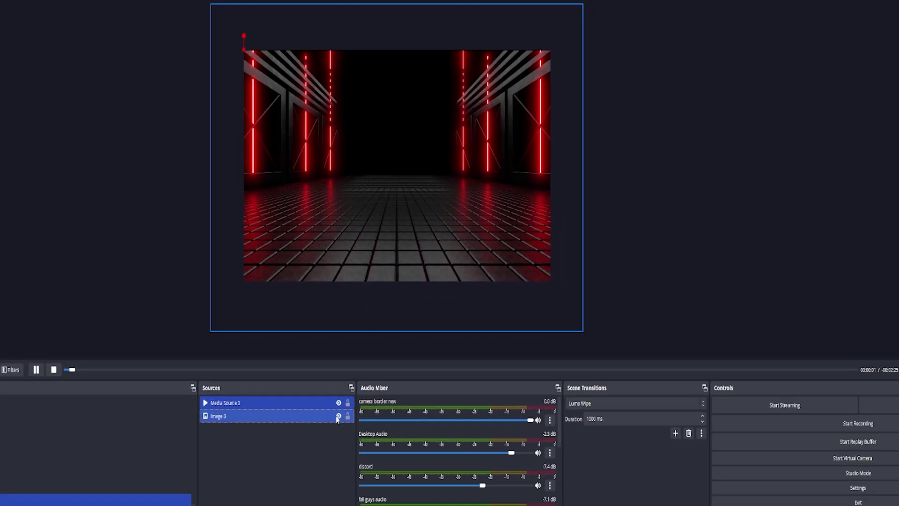
# Step: Turn Media Source 3 down to -5.5 dB and open its filters' add-filter list
pyautogui.keyDown('ctrl'); pyautogui.click(336, 416); pyautogui.keyUp('ctrl')
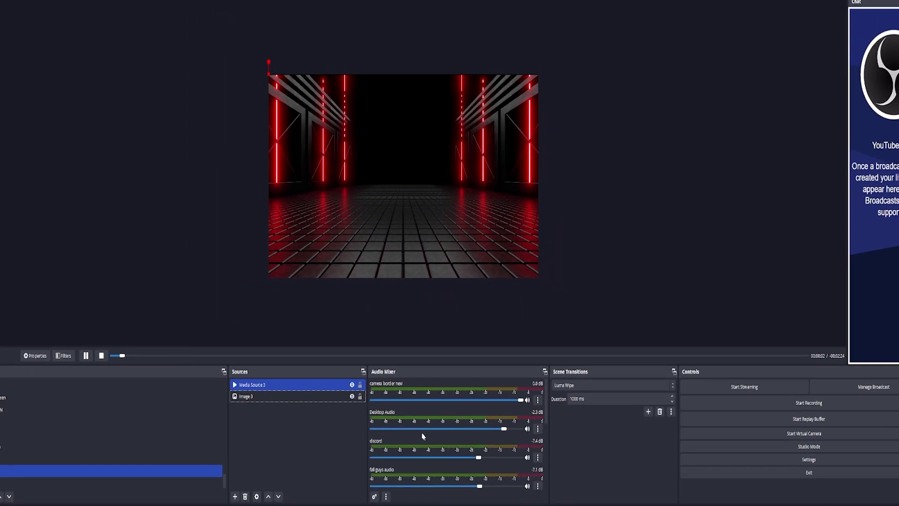
pyautogui.moveTo(545, 417); pyautogui.dragTo(544, 456)
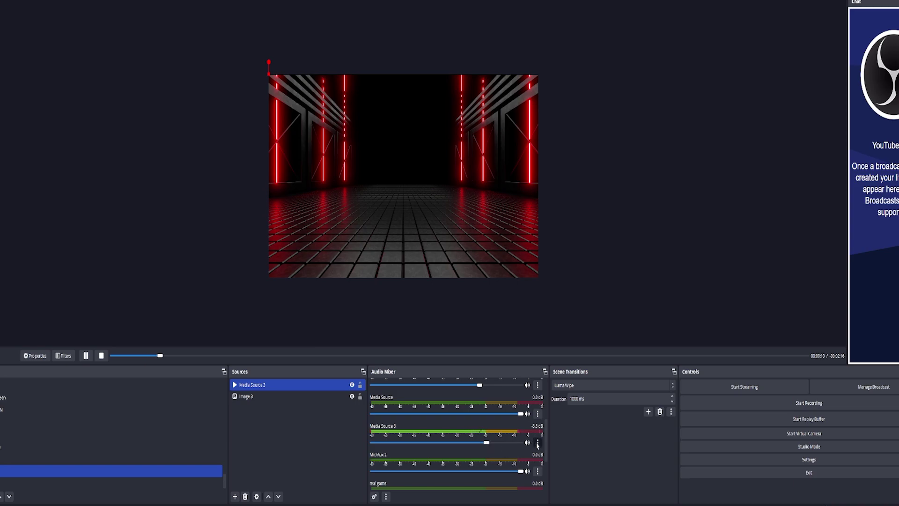
pyautogui.click(538, 444)
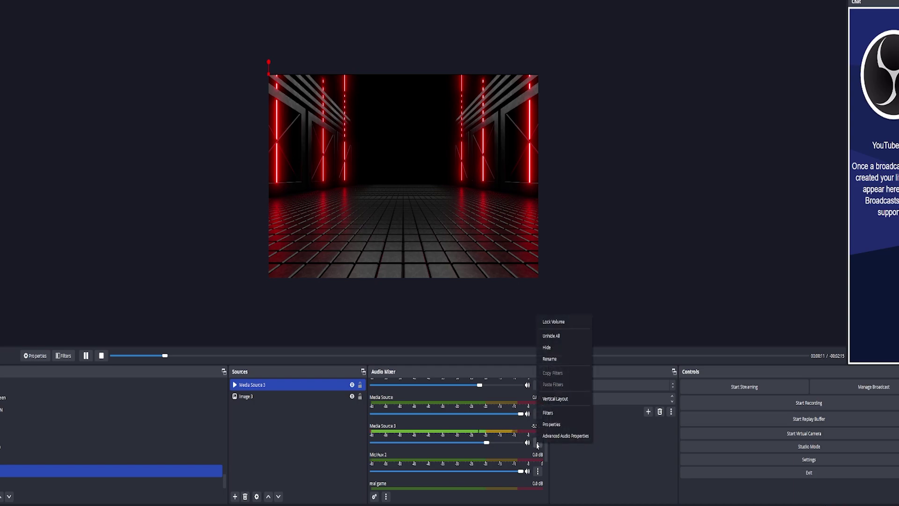
pyautogui.click(547, 414)
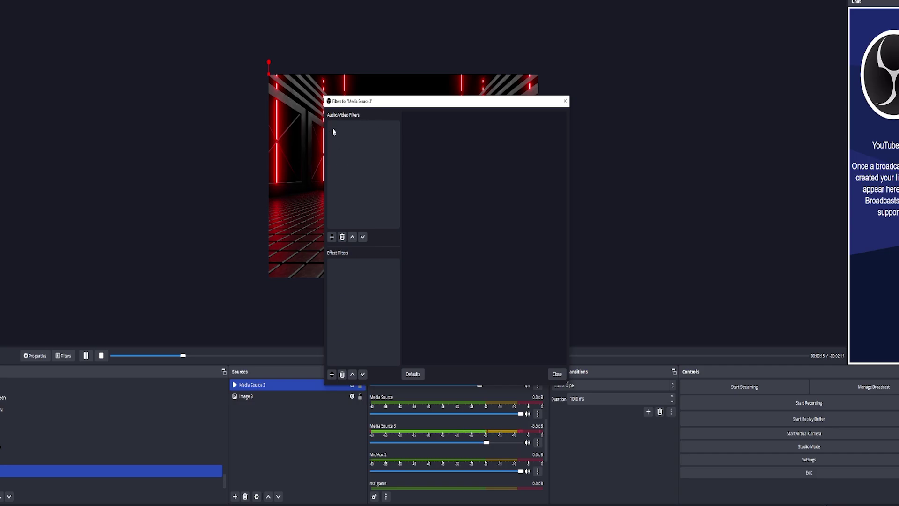
pyautogui.click(331, 236)
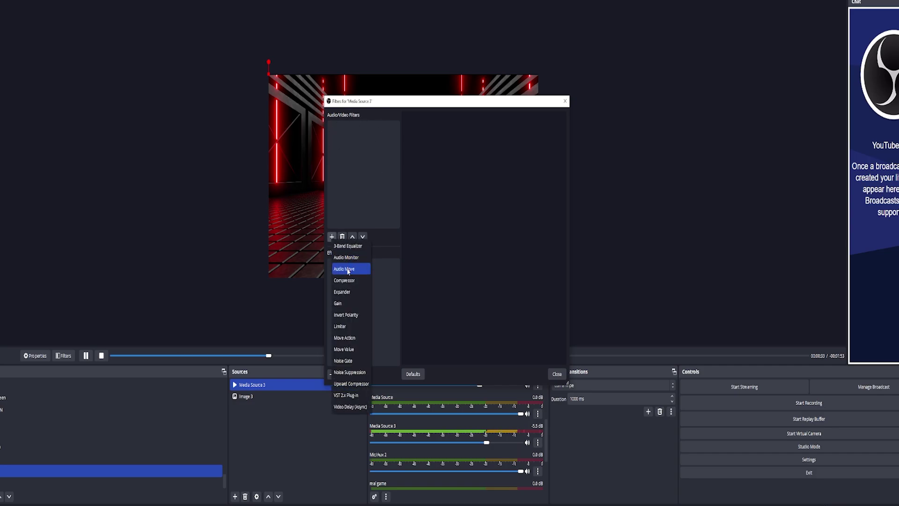
# Step: Add an Audio Move filter using the Peak True meter type and Setting action
pyautogui.click(348, 270)
pyautogui.click(433, 256)
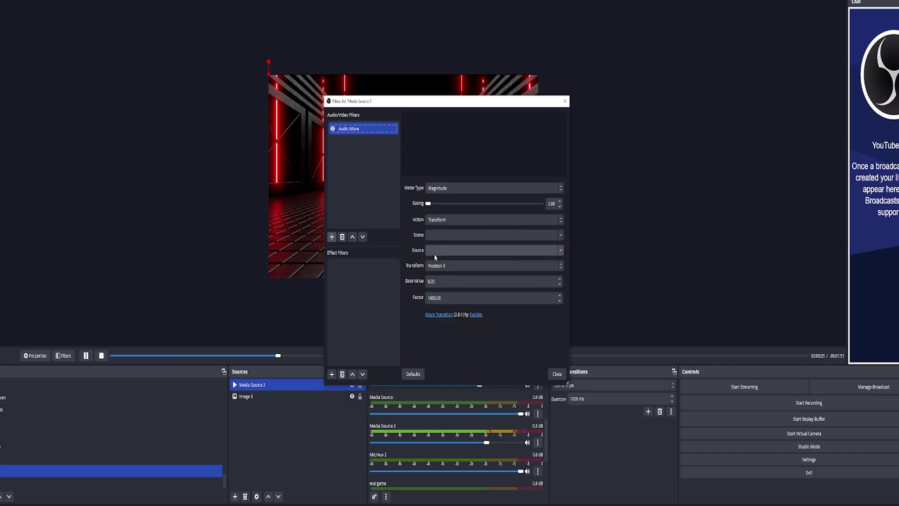
pyautogui.click(472, 190)
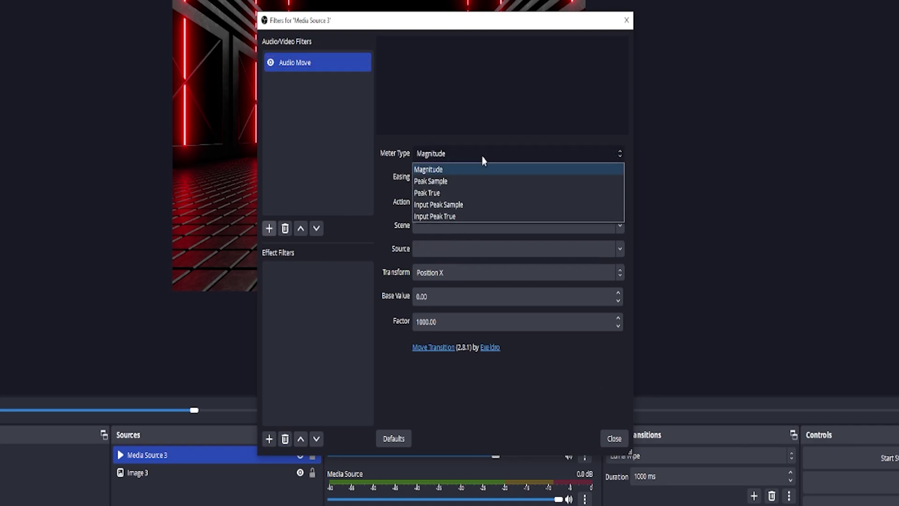
pyautogui.click(460, 199)
pyautogui.click(459, 204)
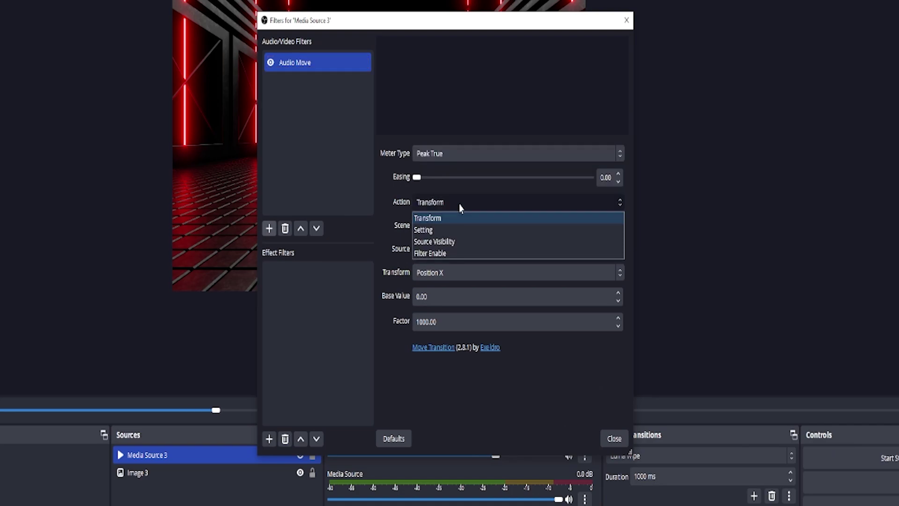
pyautogui.click(442, 229)
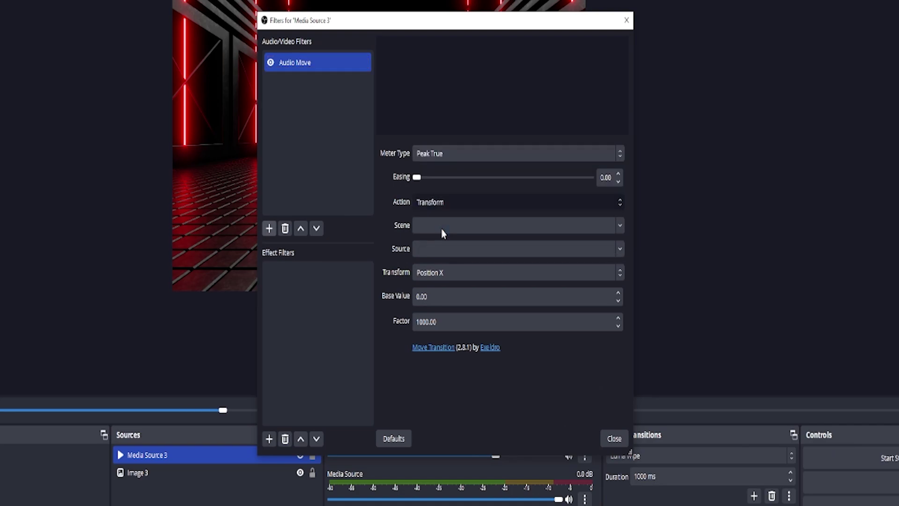
# Step: Target Image 3's Color Correction filter and its Hue Shift setting
pyautogui.click(620, 225)
pyautogui.click(490, 251)
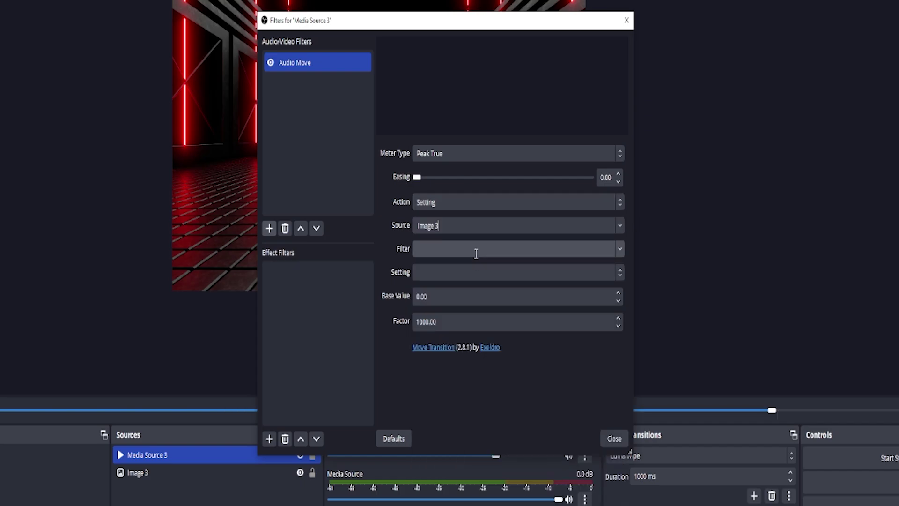
pyautogui.click(622, 250)
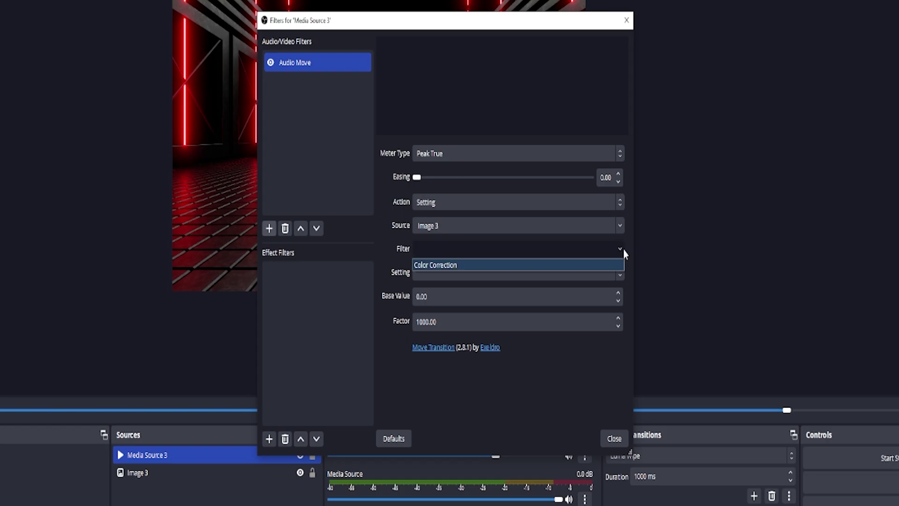
pyautogui.click(552, 263)
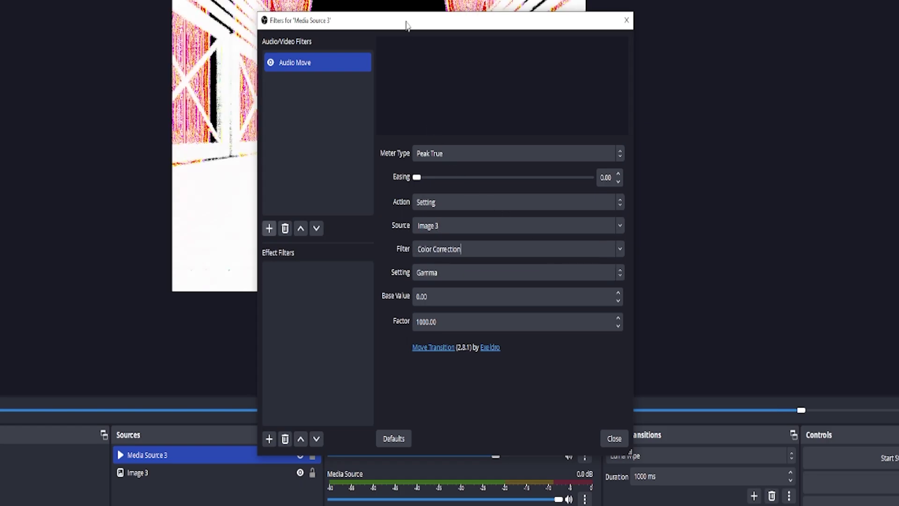
pyautogui.moveTo(404, 21); pyautogui.dragTo(875, 0)
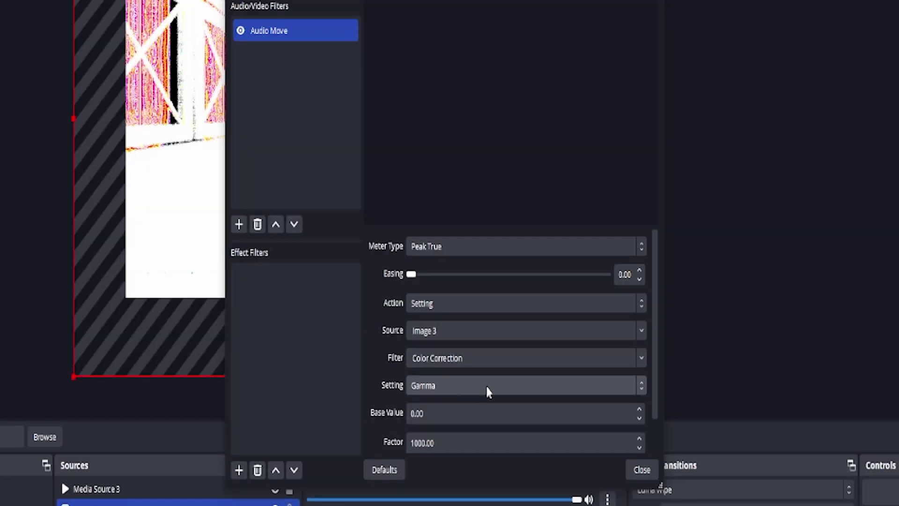
pyautogui.click(487, 386)
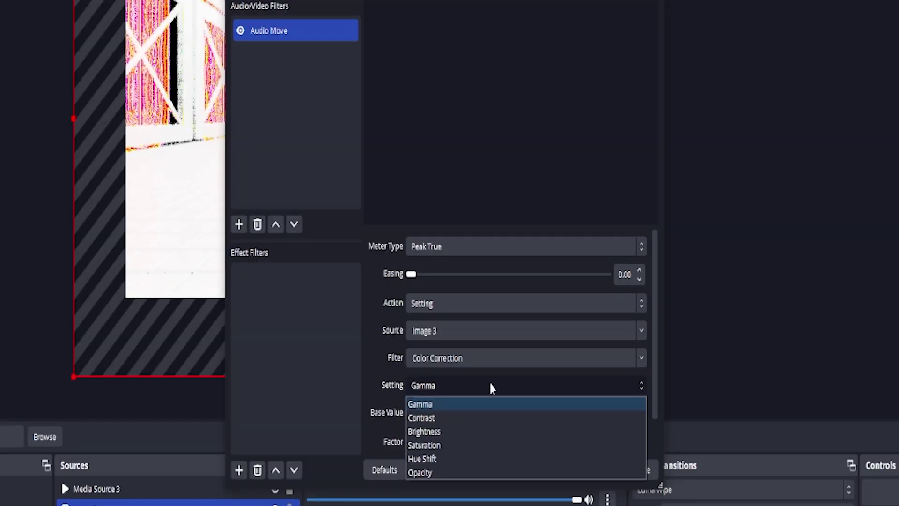
pyautogui.click(459, 459)
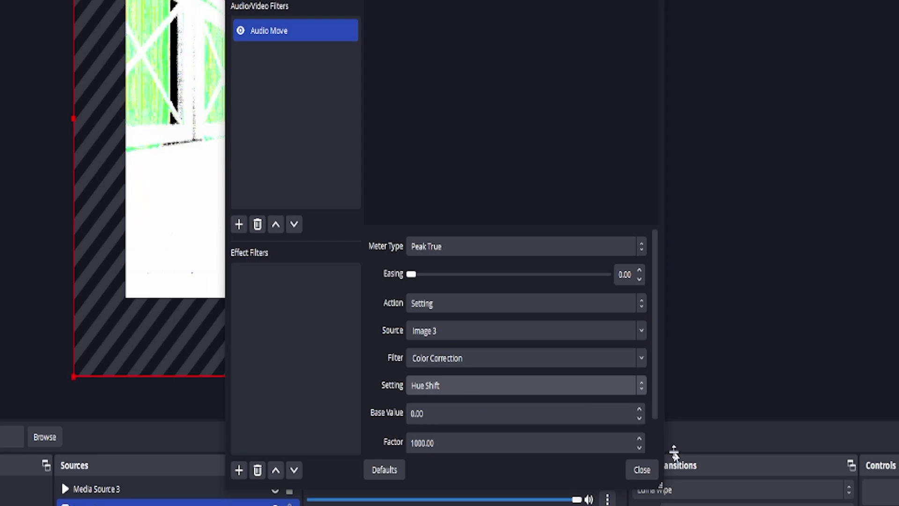
pyautogui.click(641, 469)
# Step: Set Image 3's Color Correction gamma to 0.20 and saturation to 1.11
pyautogui.rightClick(150, 449)
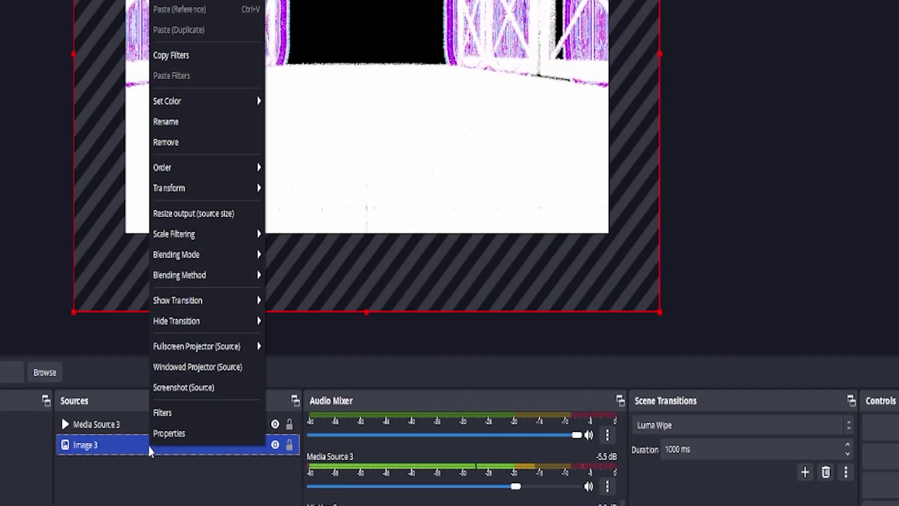
pyautogui.click(211, 395)
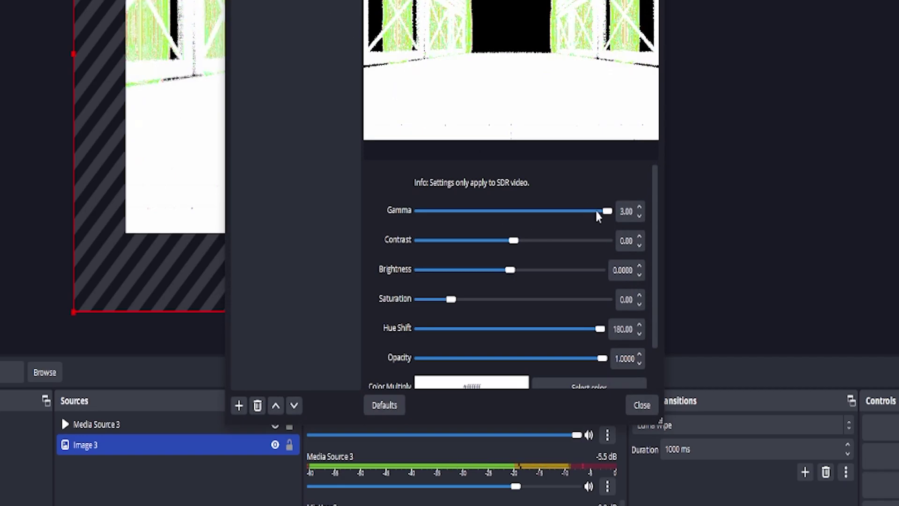
pyautogui.moveTo(596, 212); pyautogui.dragTo(519, 213)
pyautogui.moveTo(451, 300); pyautogui.dragTo(477, 302)
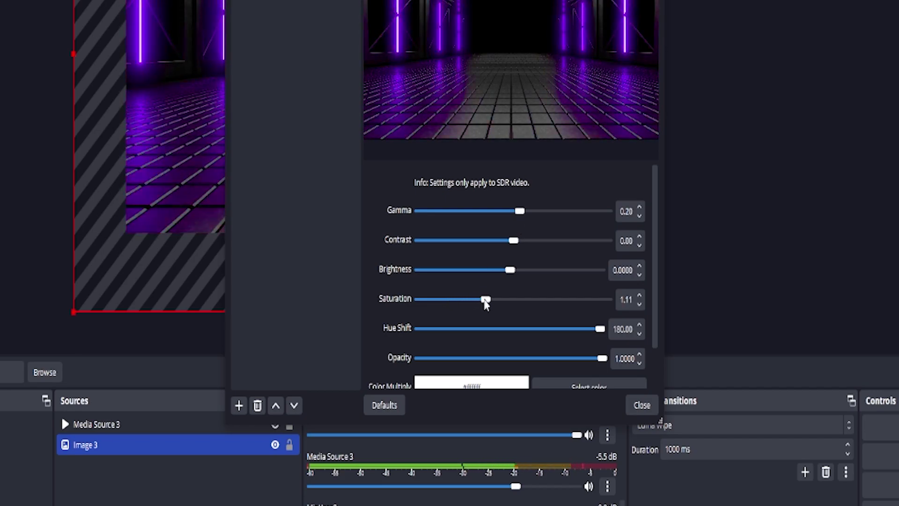
pyautogui.click(642, 405)
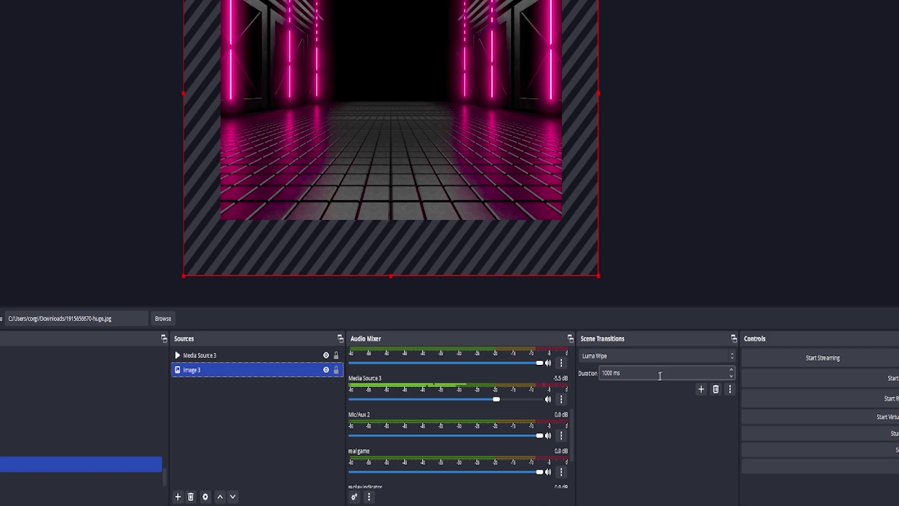
# Step: Switch Media Source 3's Audio Monitoring to Monitor and Output in Advanced Audio Properties
pyautogui.click(561, 398)
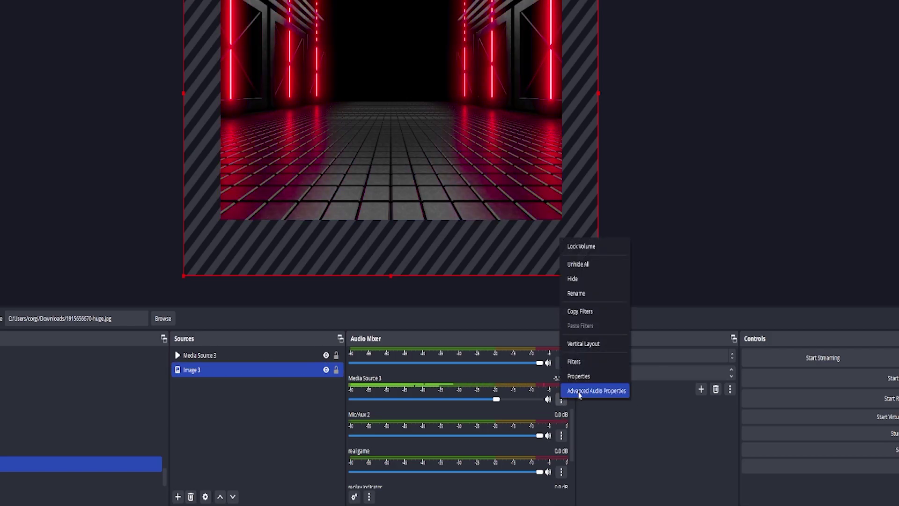
pyautogui.click(579, 391)
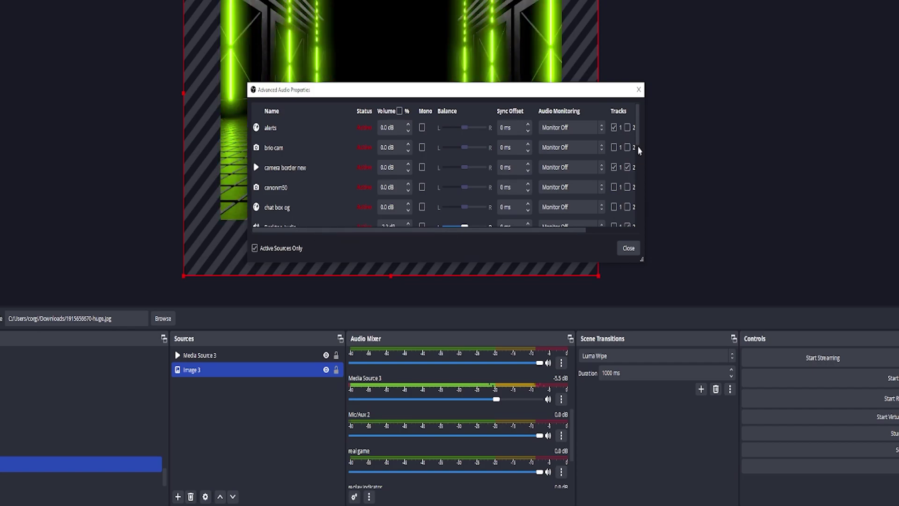
pyautogui.moveTo(640, 139); pyautogui.dragTo(640, 184)
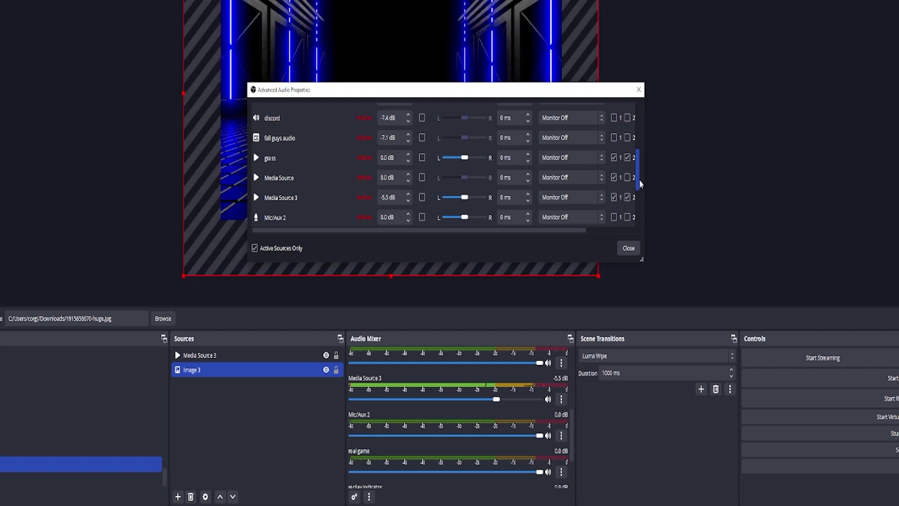
pyautogui.click(602, 201)
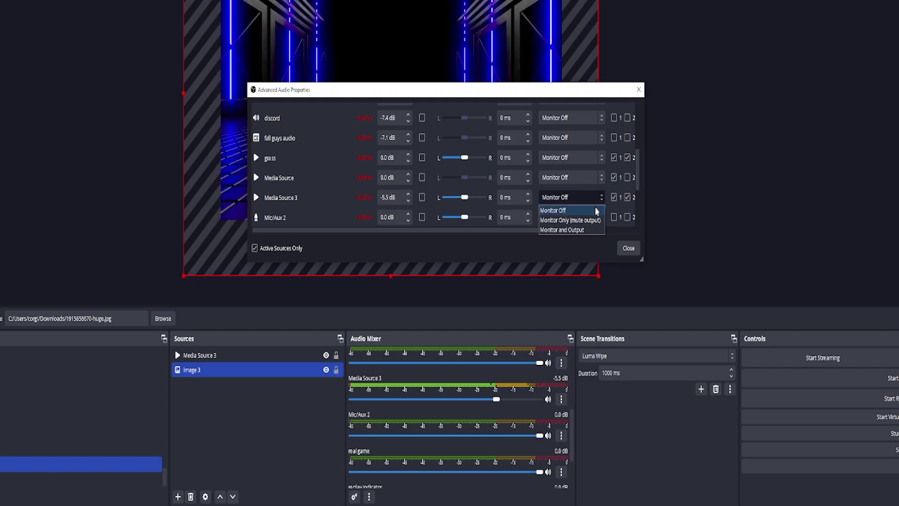
pyautogui.click(584, 231)
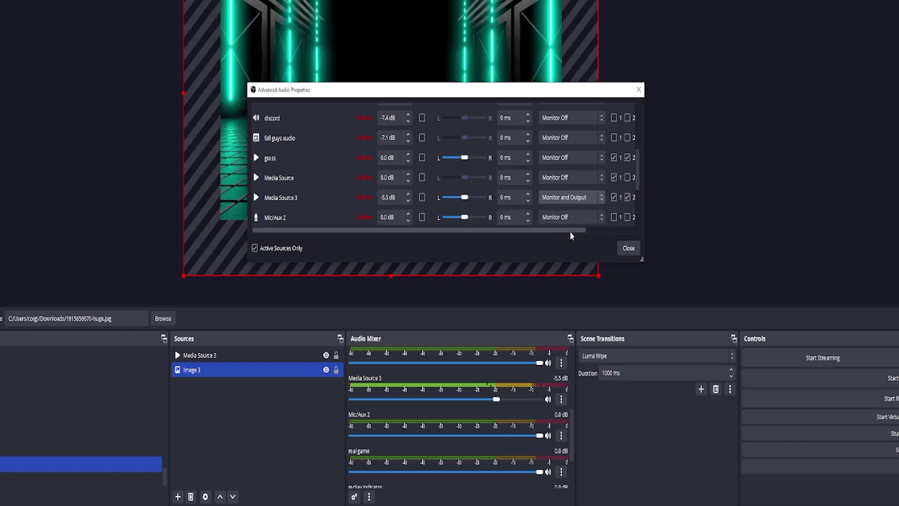
pyautogui.moveTo(570, 231); pyautogui.dragTo(628, 234)
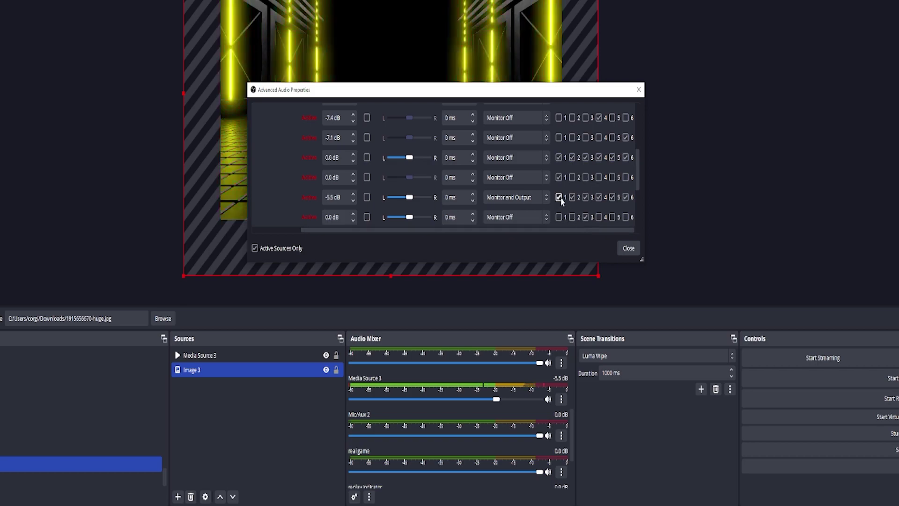